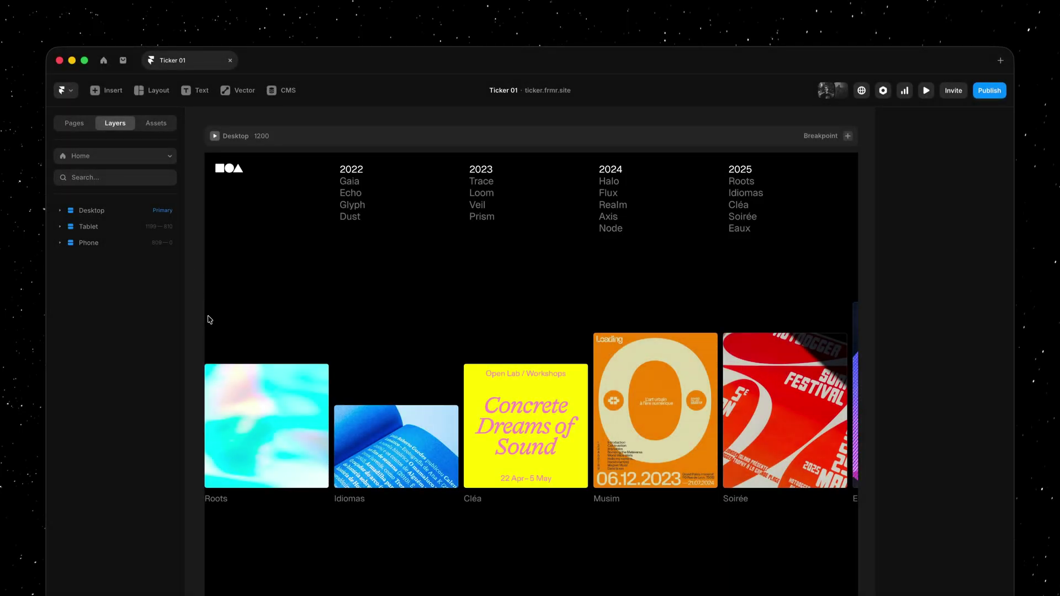
left_click(232, 348)
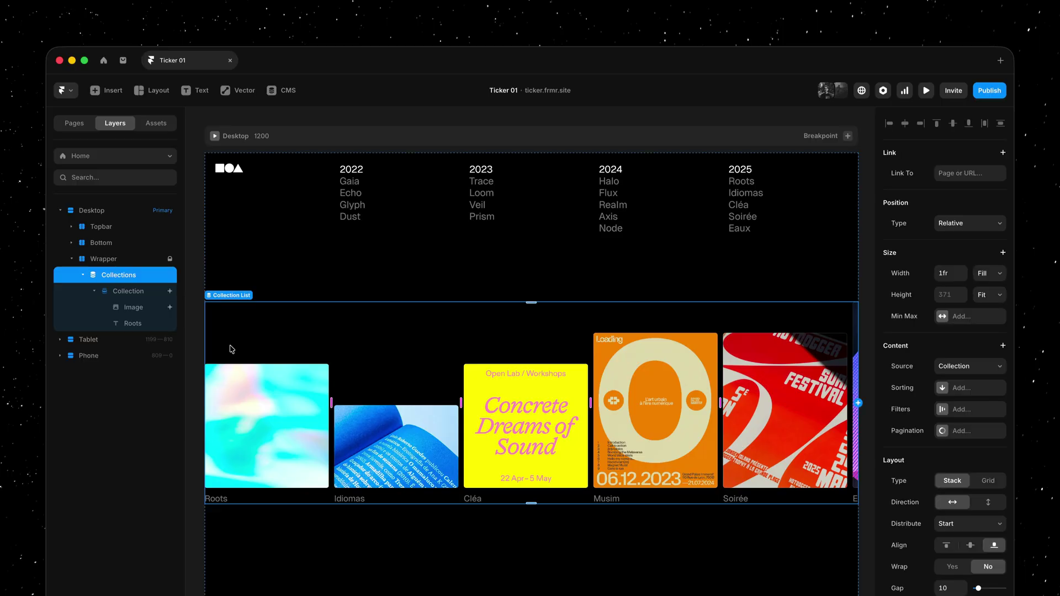
double_click(228, 301)
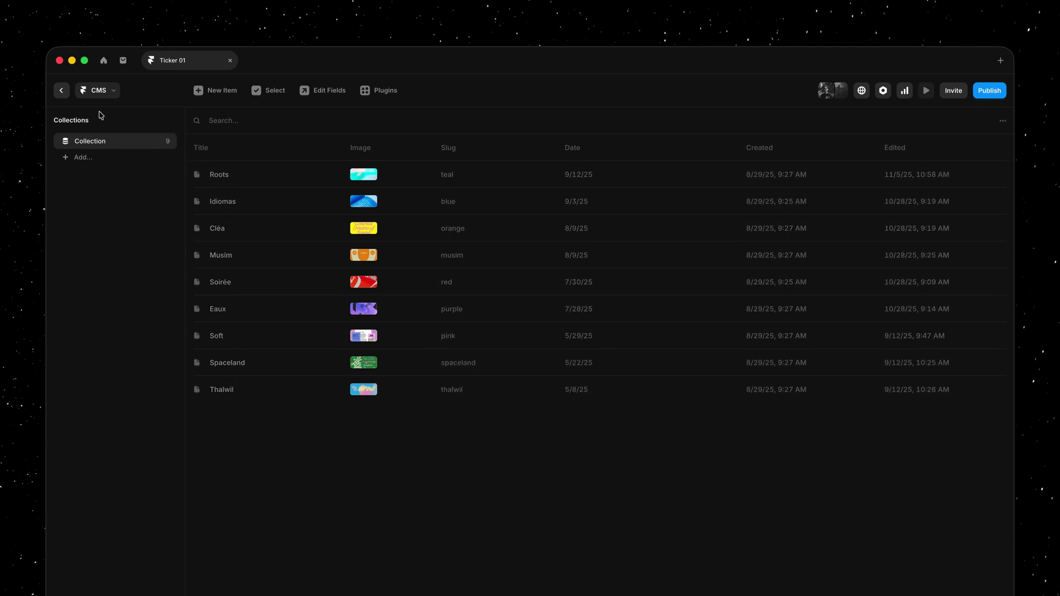
left_click(62, 91)
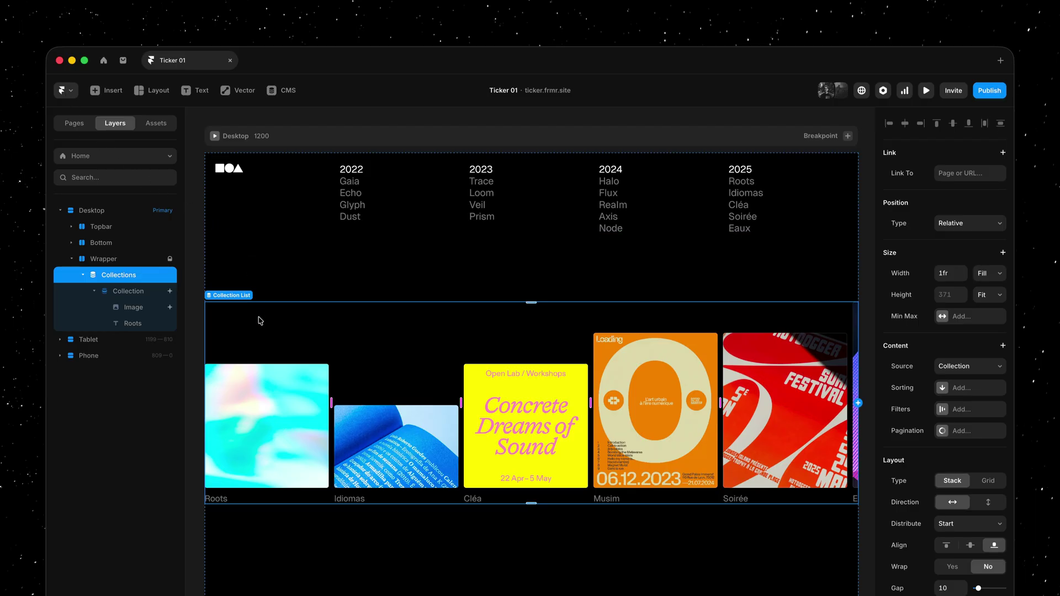
Step: Add a Ticker effect at 60% speed to the poster collection list and preview it
scroll(925, 315, "down", 5)
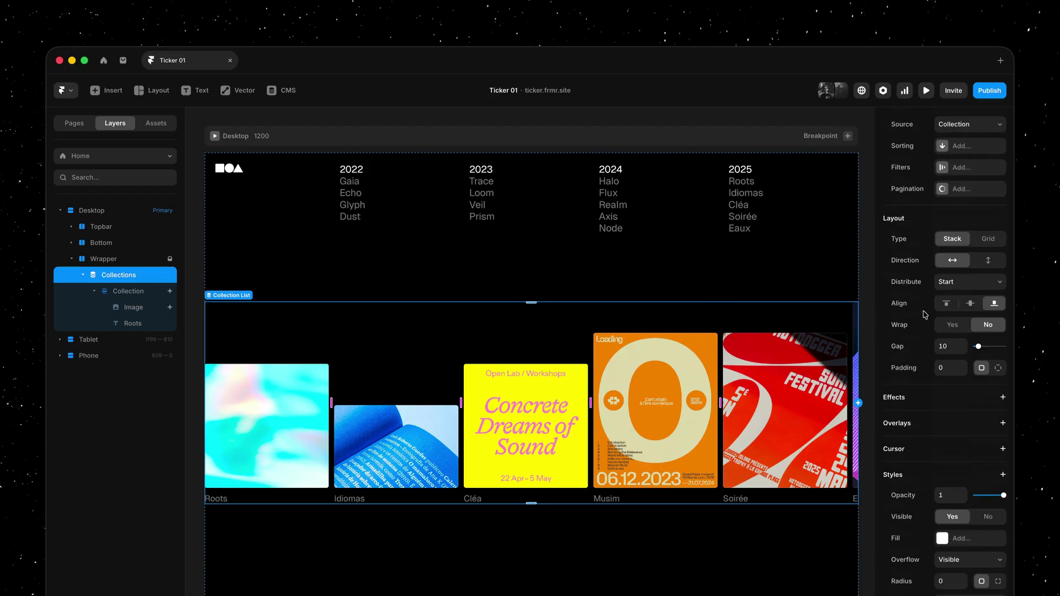
left_click(936, 395)
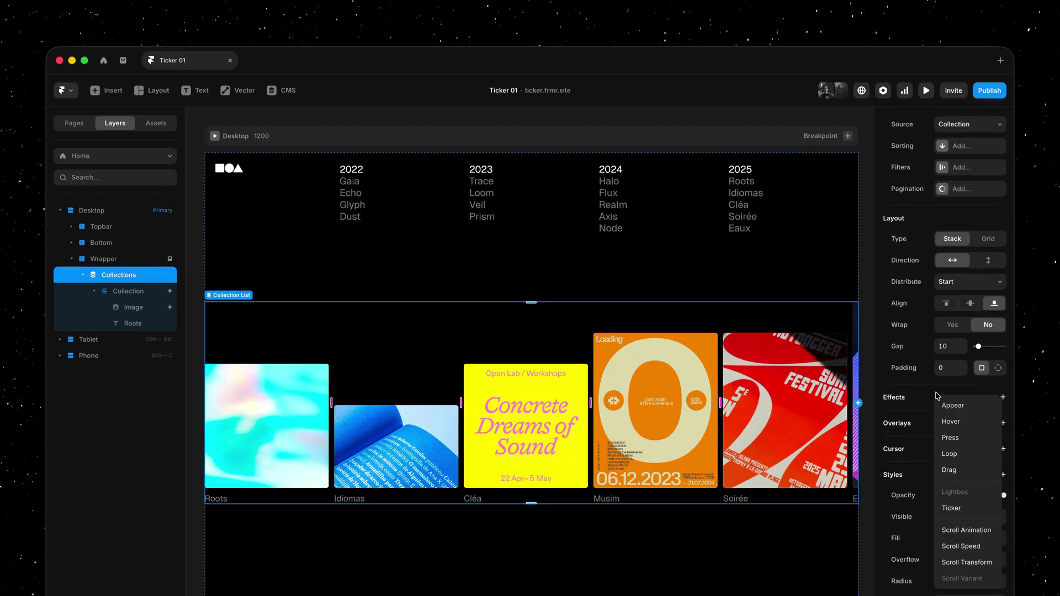
left_click(978, 504)
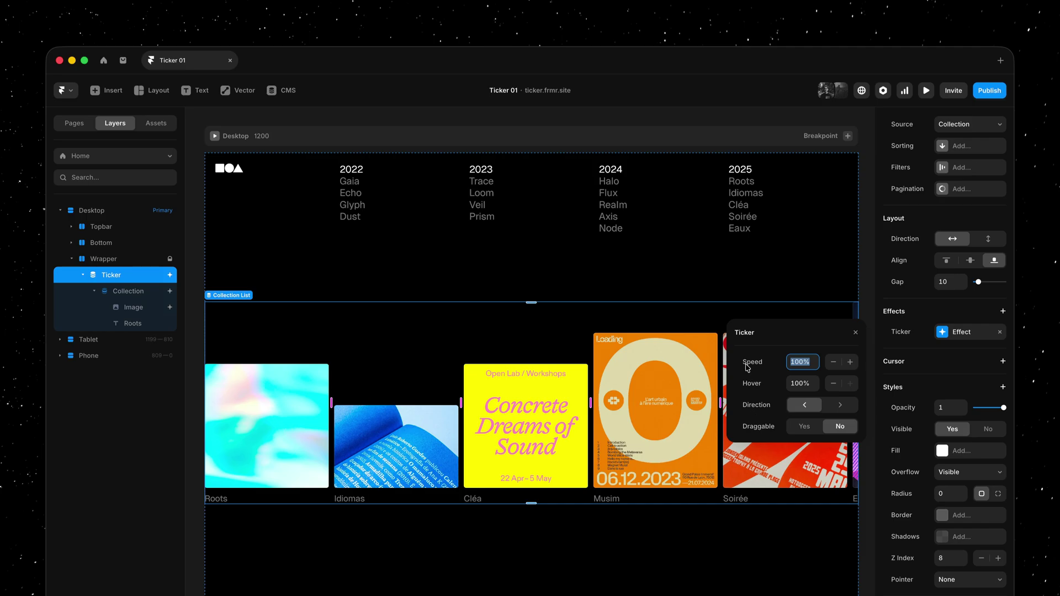
type("60%")
key("super+p")
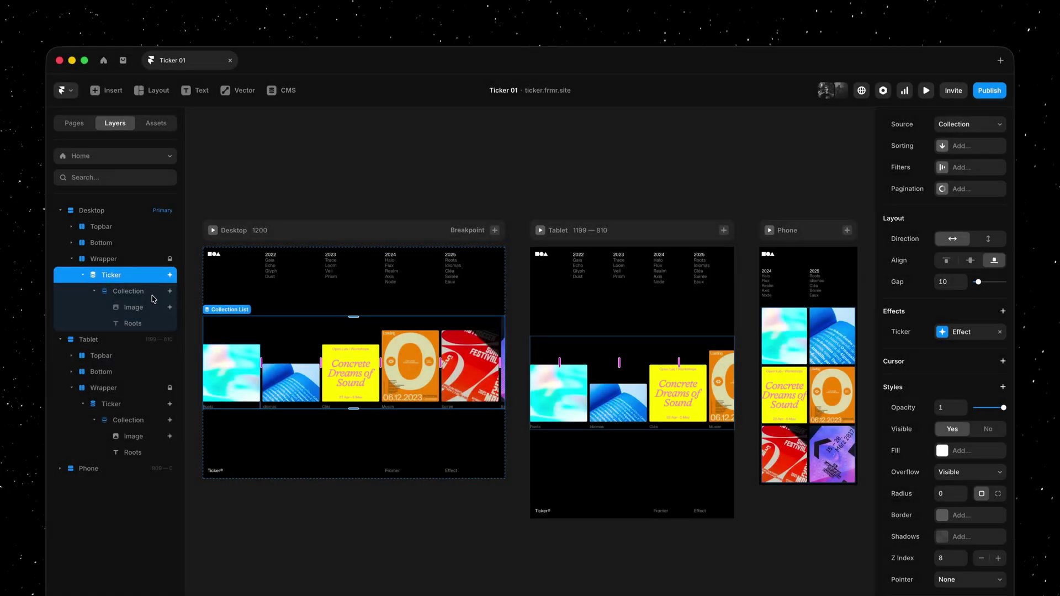
Step: Set the desktop Collection item width to 200
left_click(132, 290)
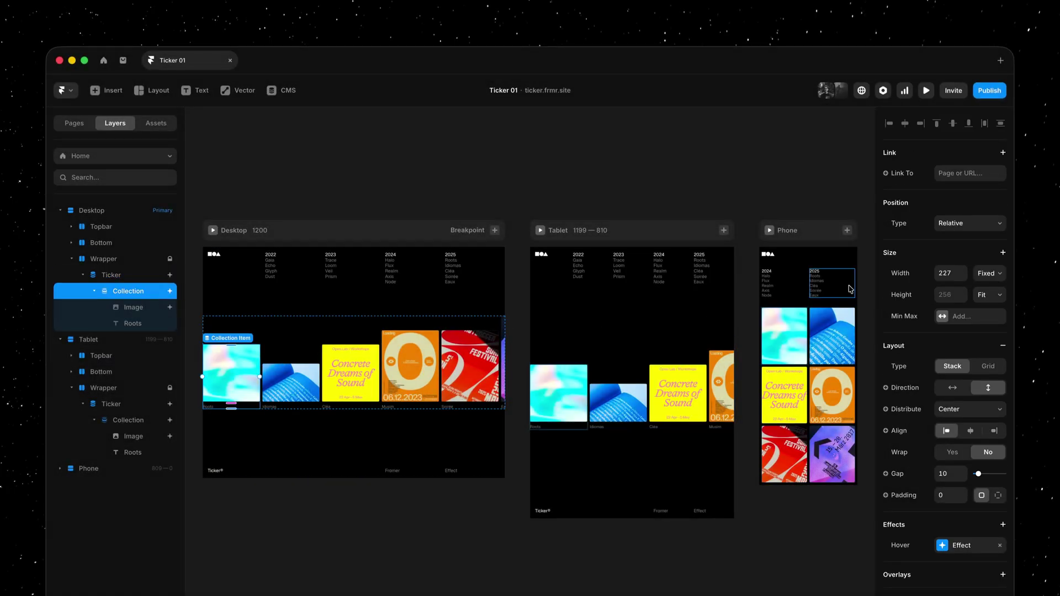
left_click(946, 272)
type("200")
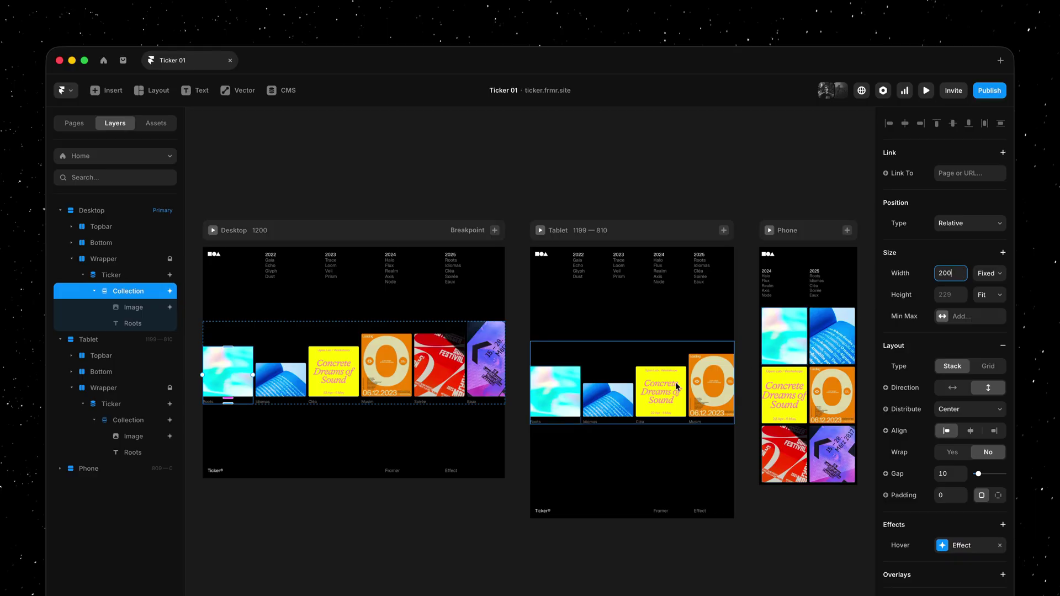
Step: Widen the tablet Collection items to 240 and preview the desktop page
left_click(560, 418)
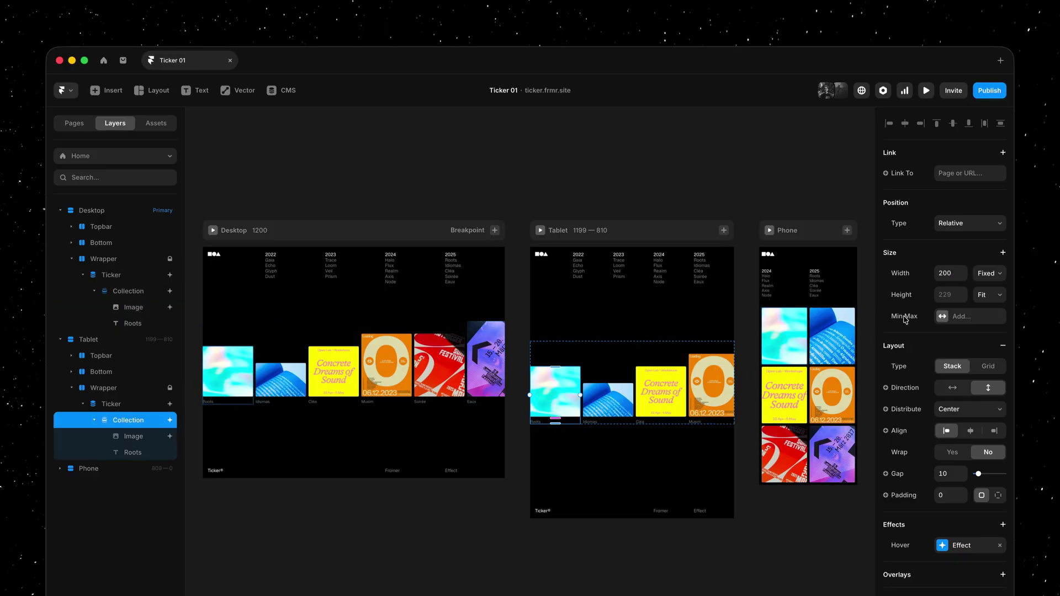
left_click_drag(963, 272, 963, 273)
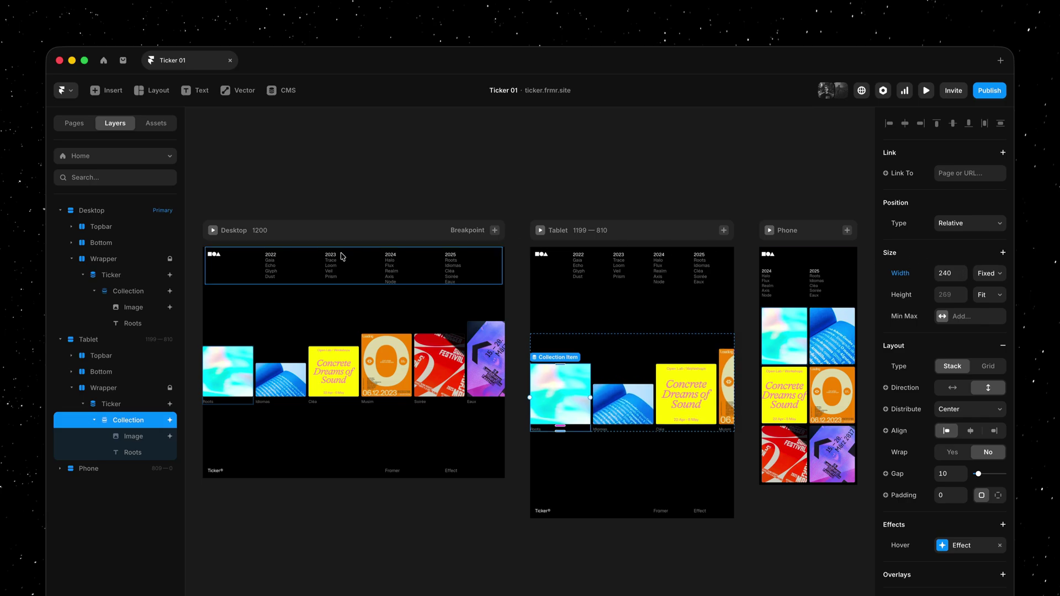
left_click(212, 229)
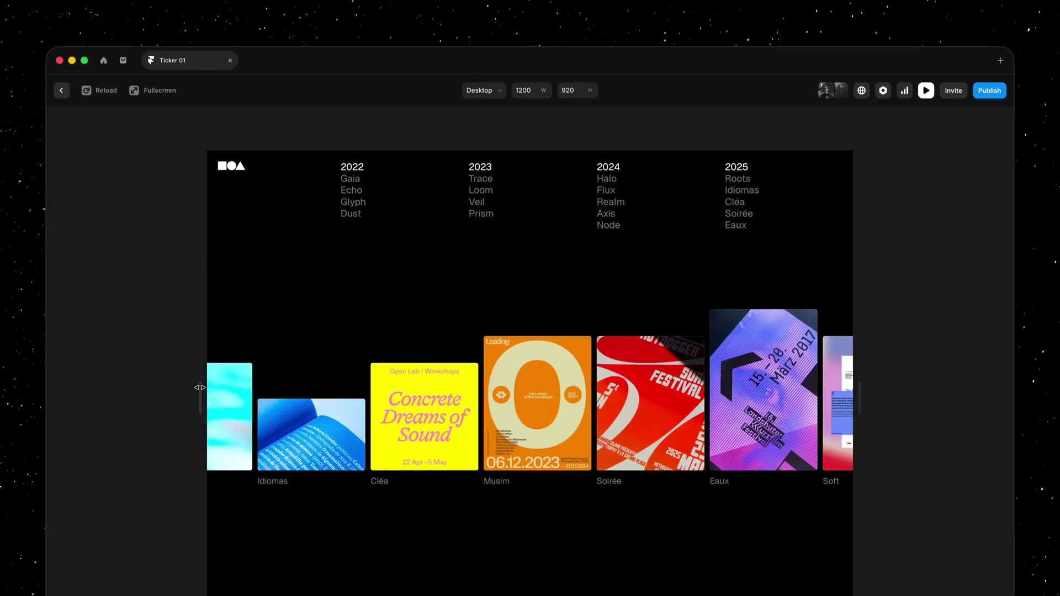
Step: Drag the preview frame's side handle to widen the ticker preview
left_click_drag(197, 386, 272, 393)
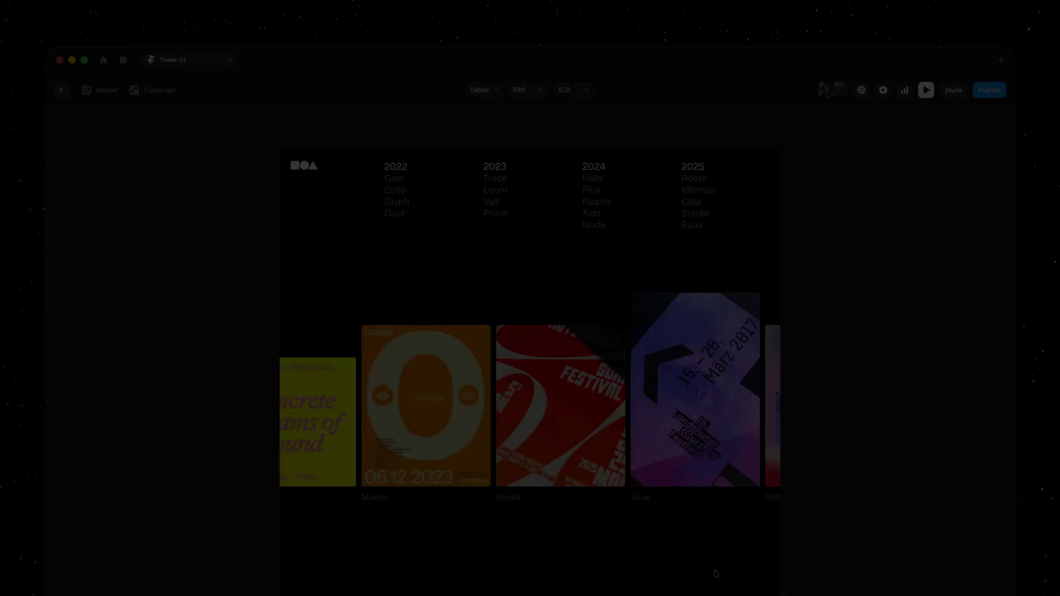
Step: Exit preview, review the image row's Ticker settings, select the first image, and preview
left_click(266, 360)
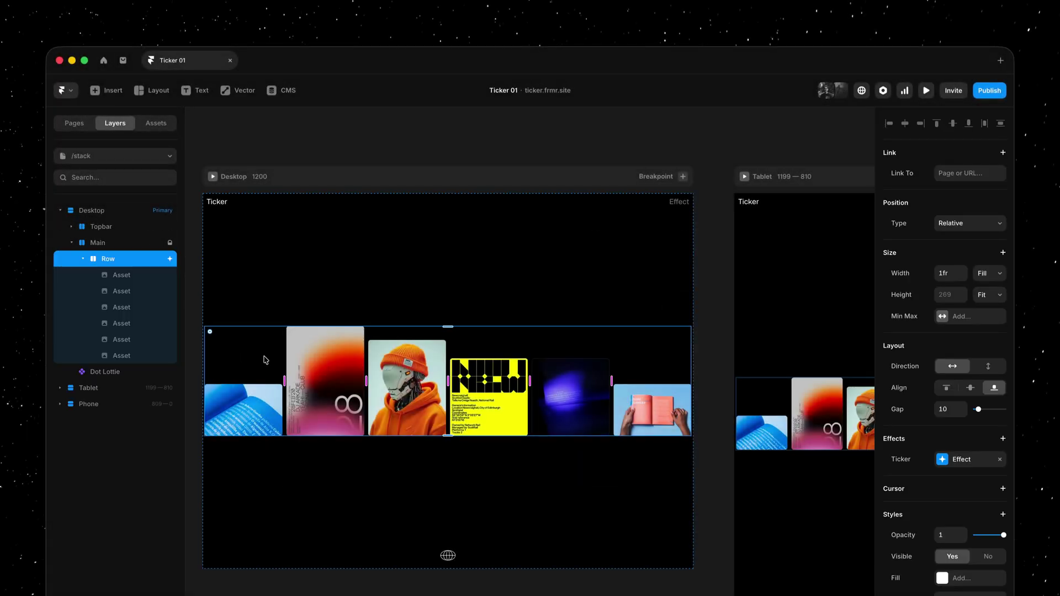
left_click(971, 462)
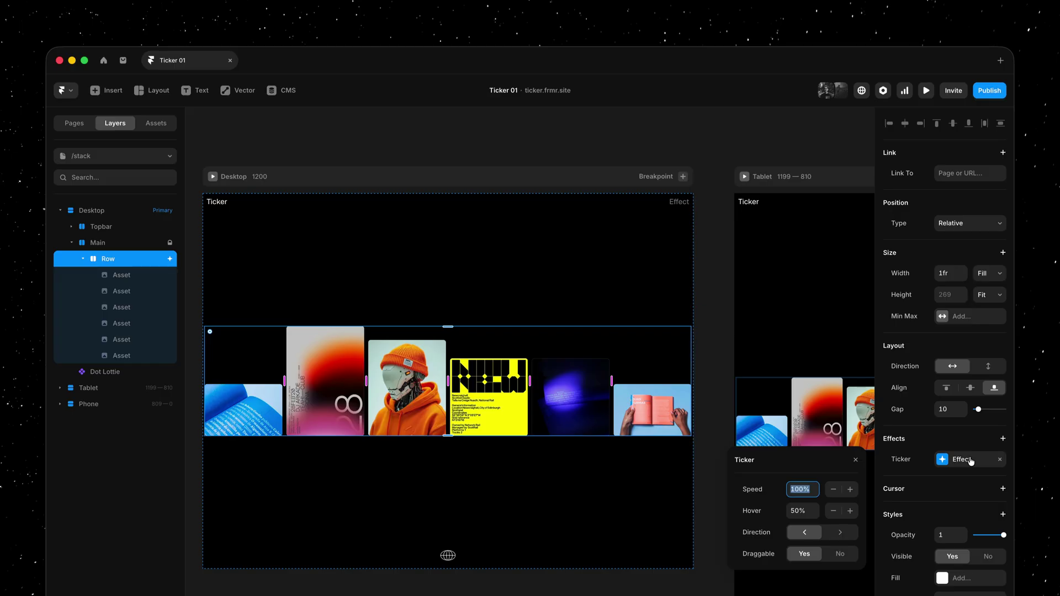
left_click(970, 461)
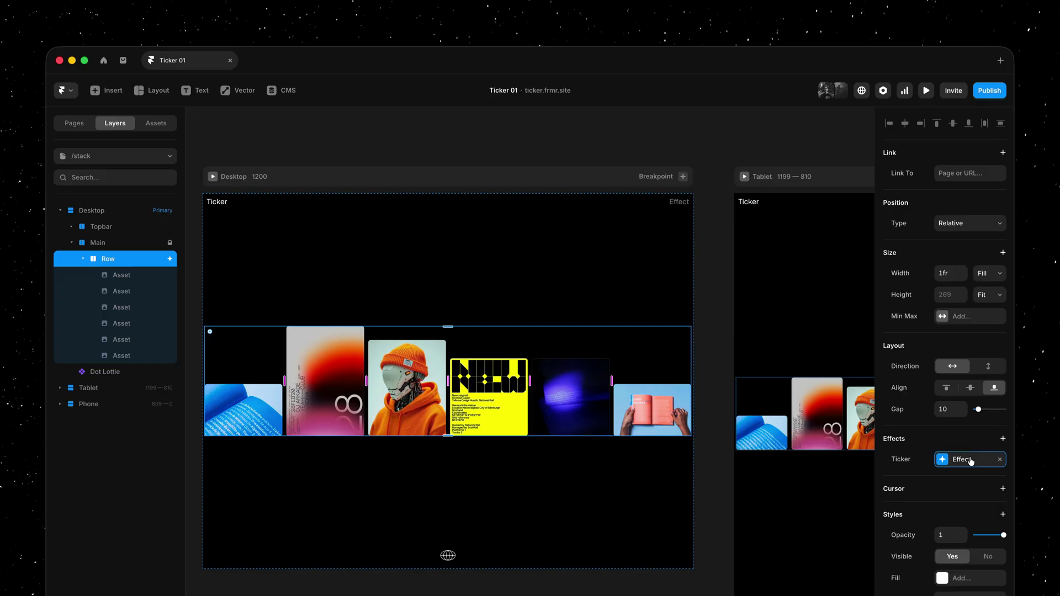
left_click(263, 409)
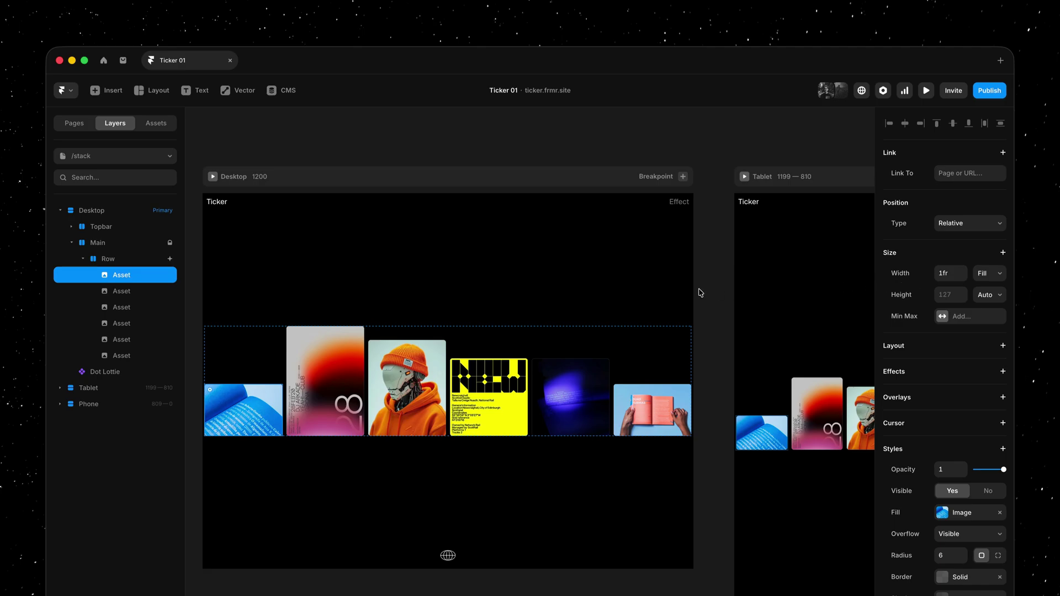
key("super+p")
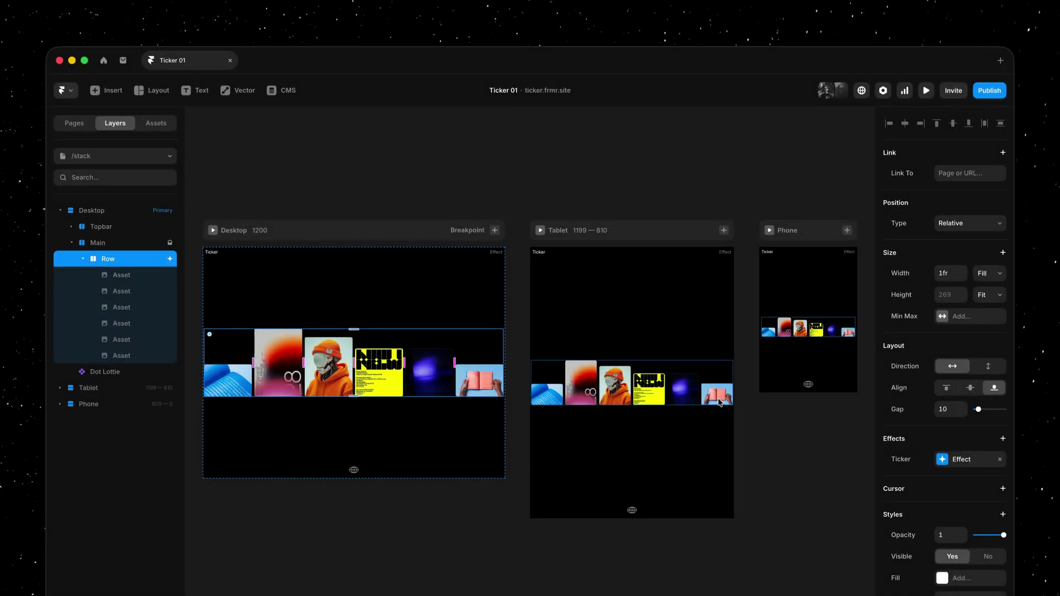
Step: Hide the pink book and purple blob images in the Tablet row
left_click(717, 396)
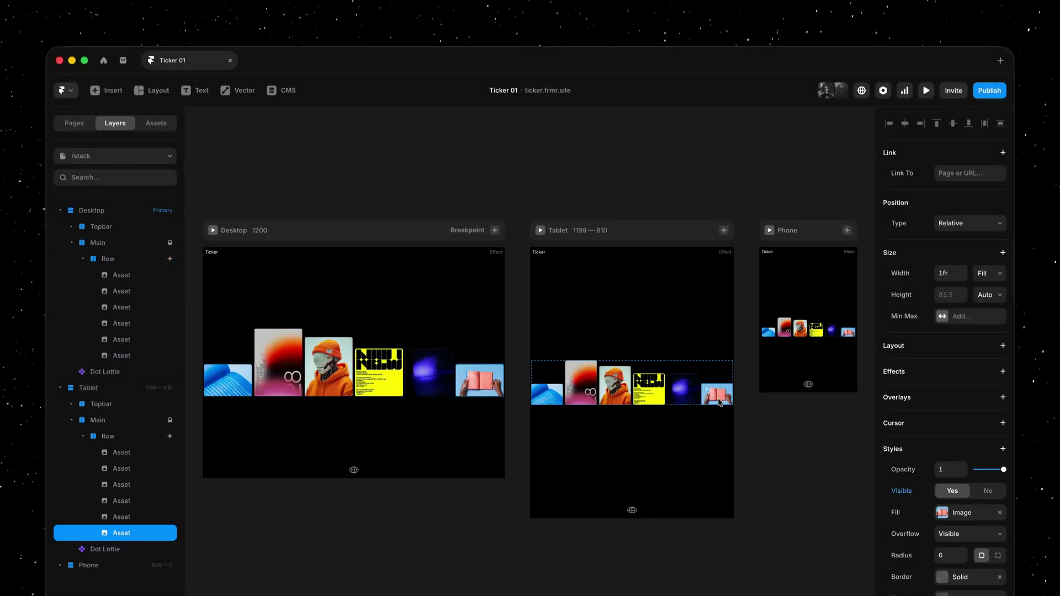
key("BackSpace")
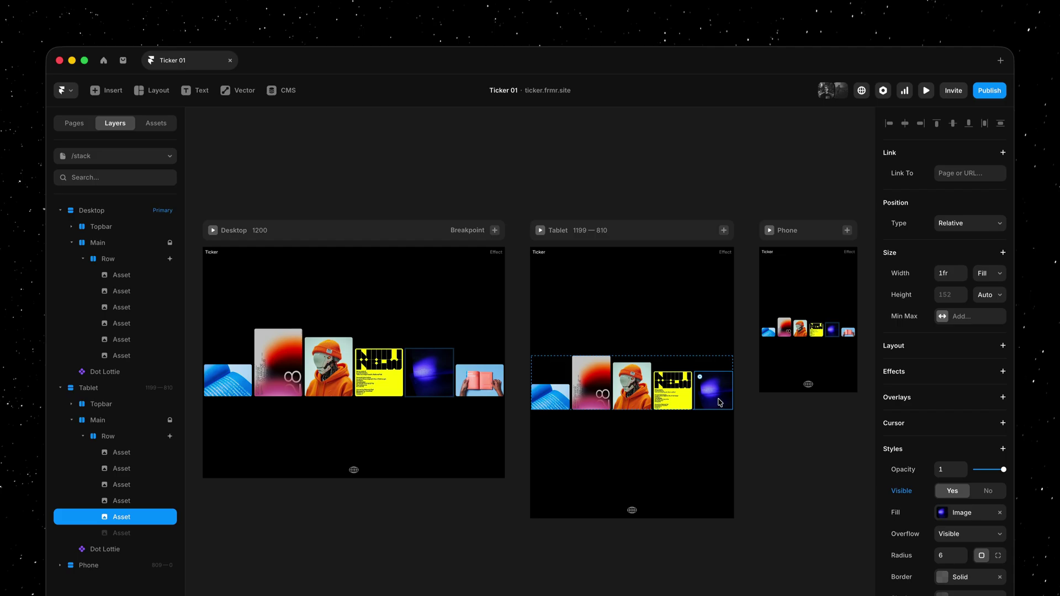
key("BackSpace")
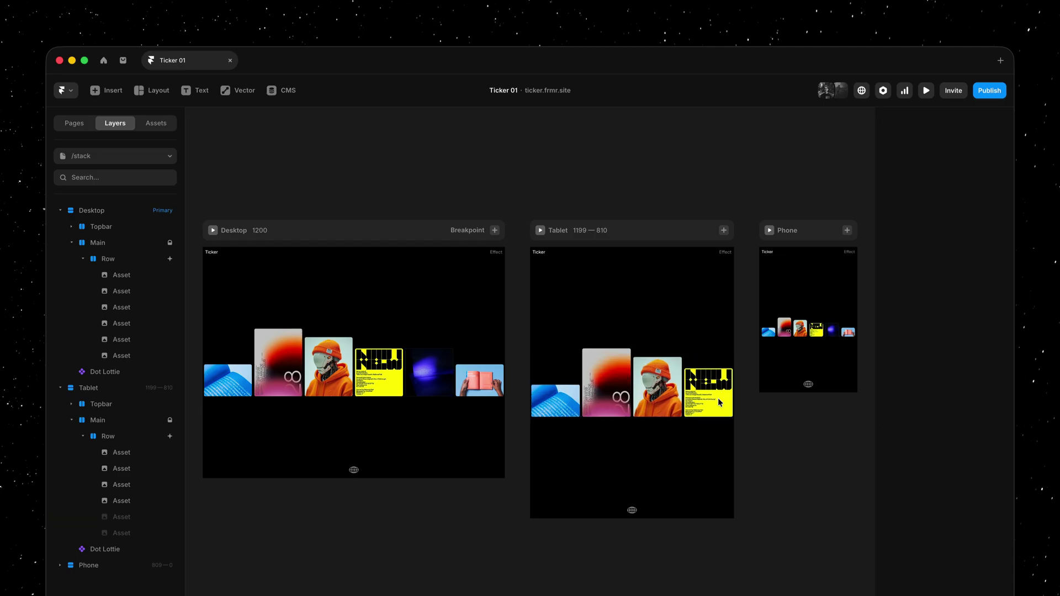
Step: Give all six Phone row images a fixed 120 px width, then preview Desktop
left_click(773, 334)
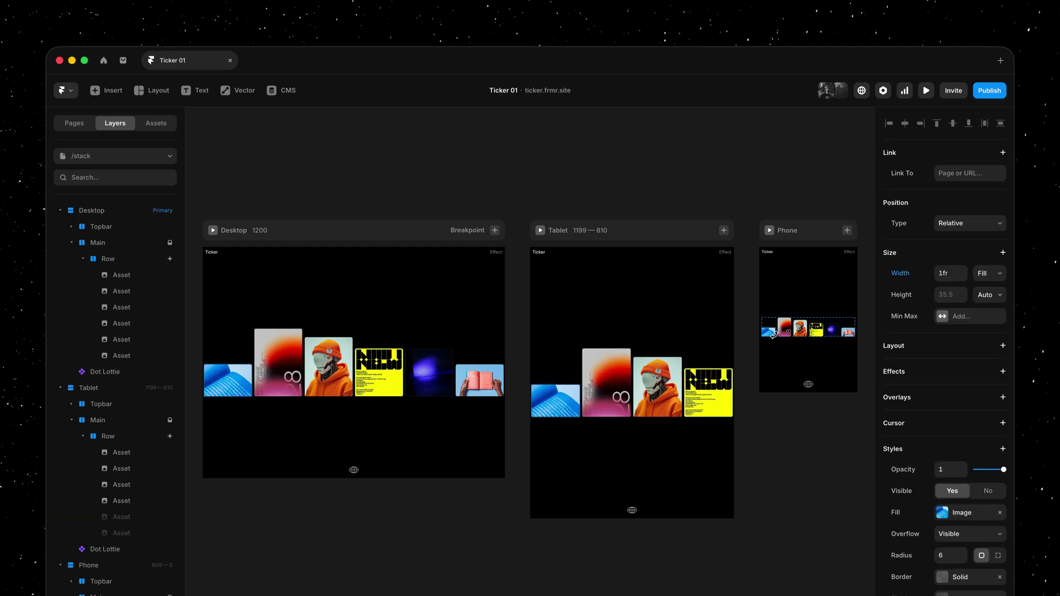
left_click(784, 328, "shift")
left_click(800, 330, "shift")
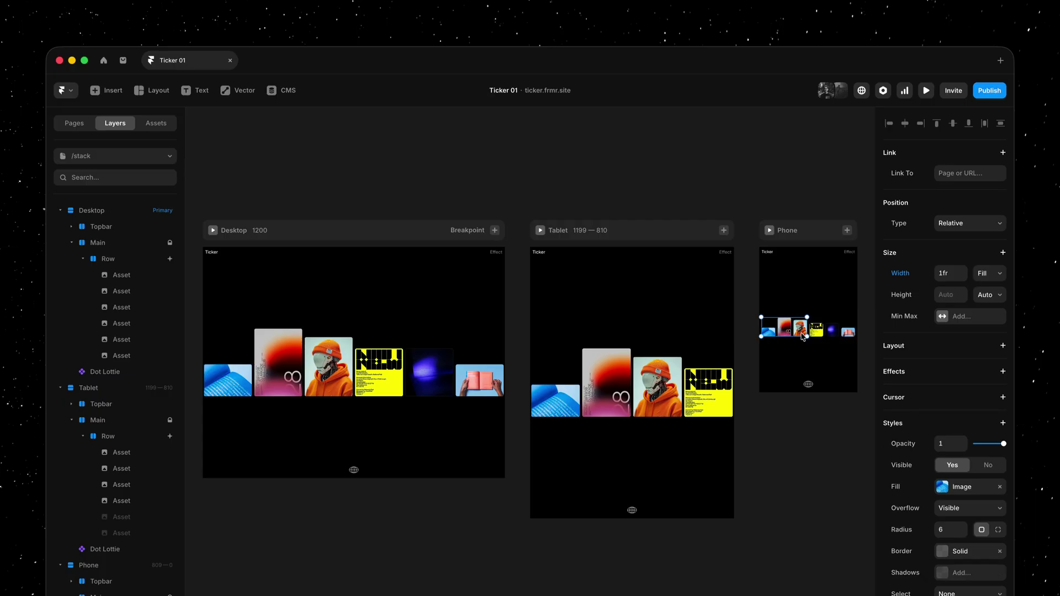
left_click(816, 331, "shift")
left_click(831, 330, "shift")
left_click(846, 333, "shift")
left_click(952, 275)
type("120px")
key("Return")
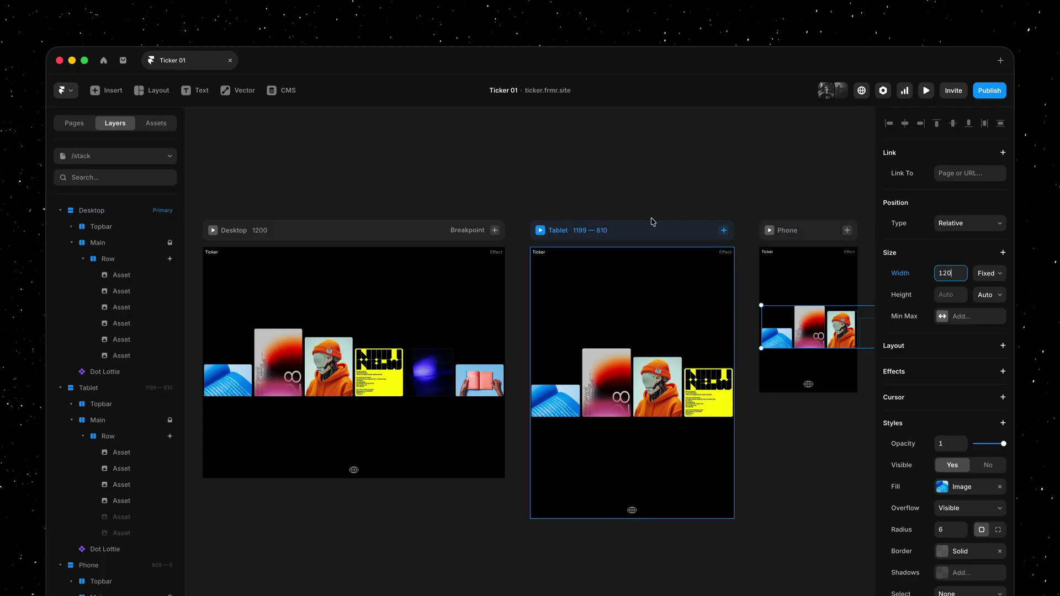
left_click(348, 207)
left_click(212, 231)
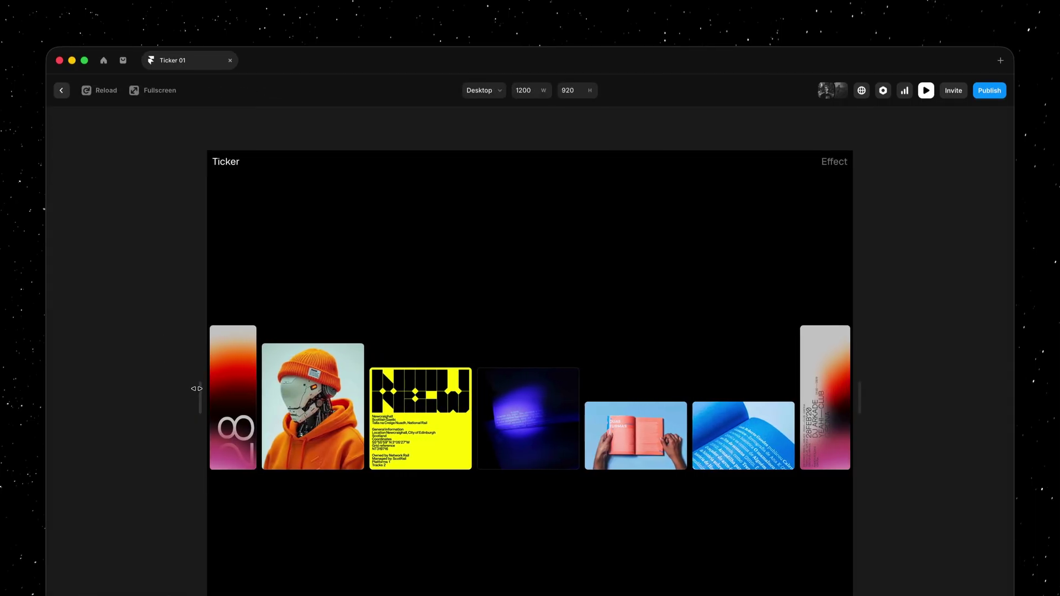
Step: Widen the preview, then view the ticker at Tablet and Phone sizes
left_click_drag(199, 398, 126, 402)
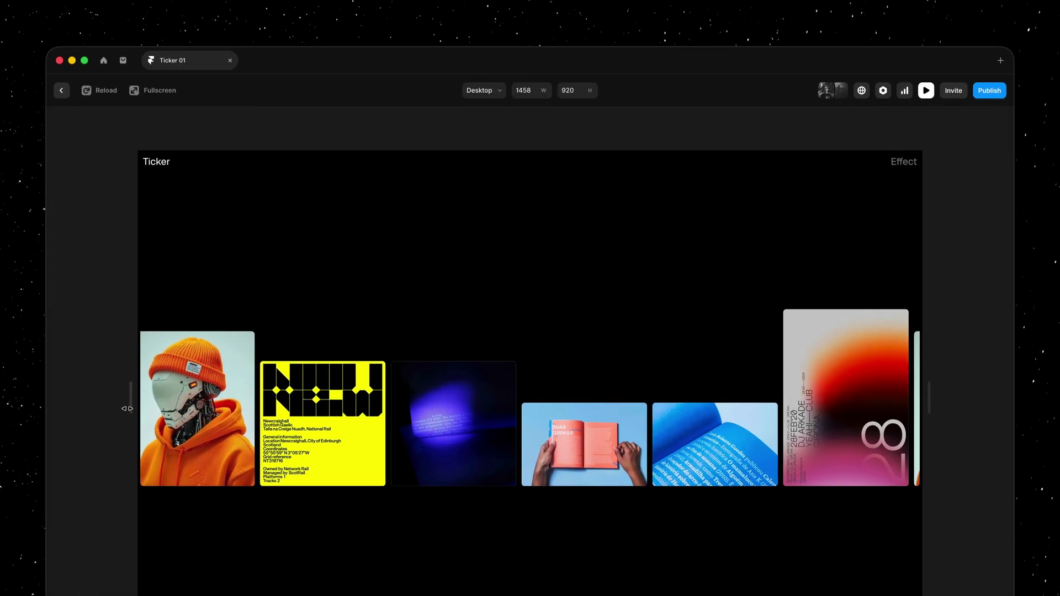
left_click(479, 90)
left_click(492, 131)
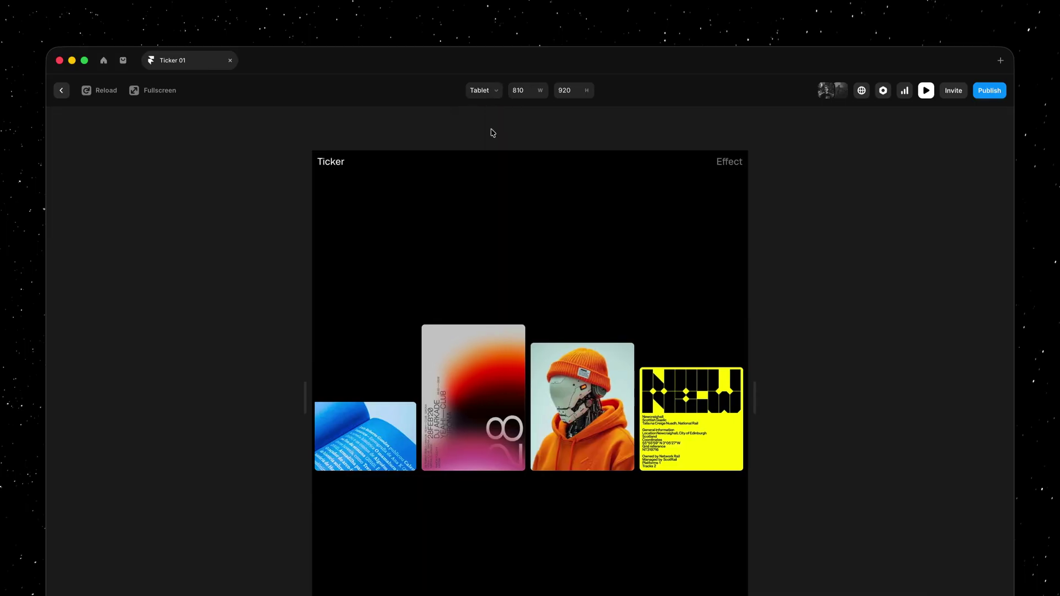
left_click(490, 92)
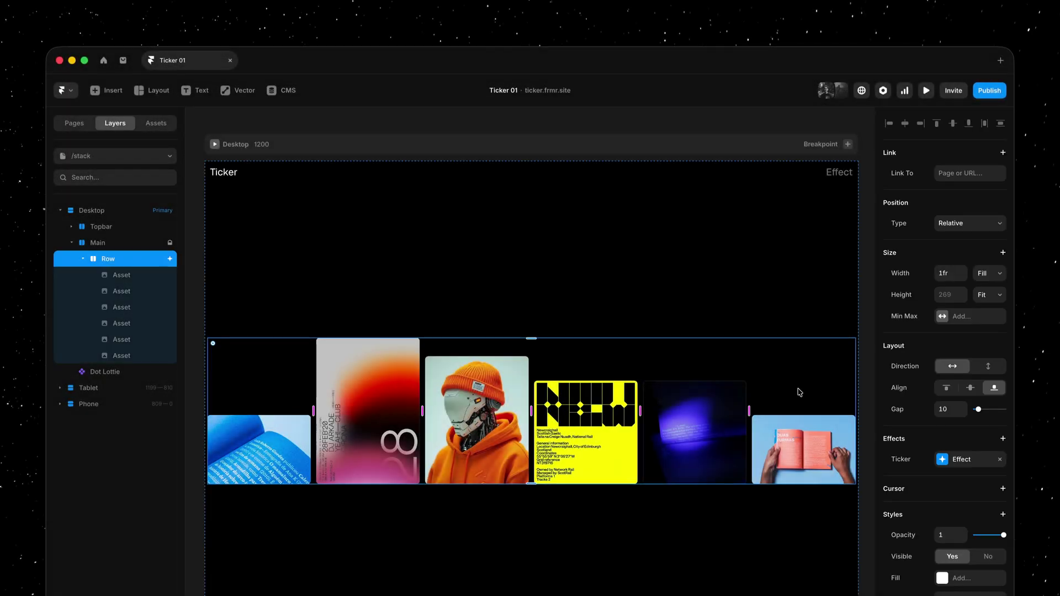
Step: Set the image row's Ticker speed to 0%
left_click(958, 461)
type("0%")
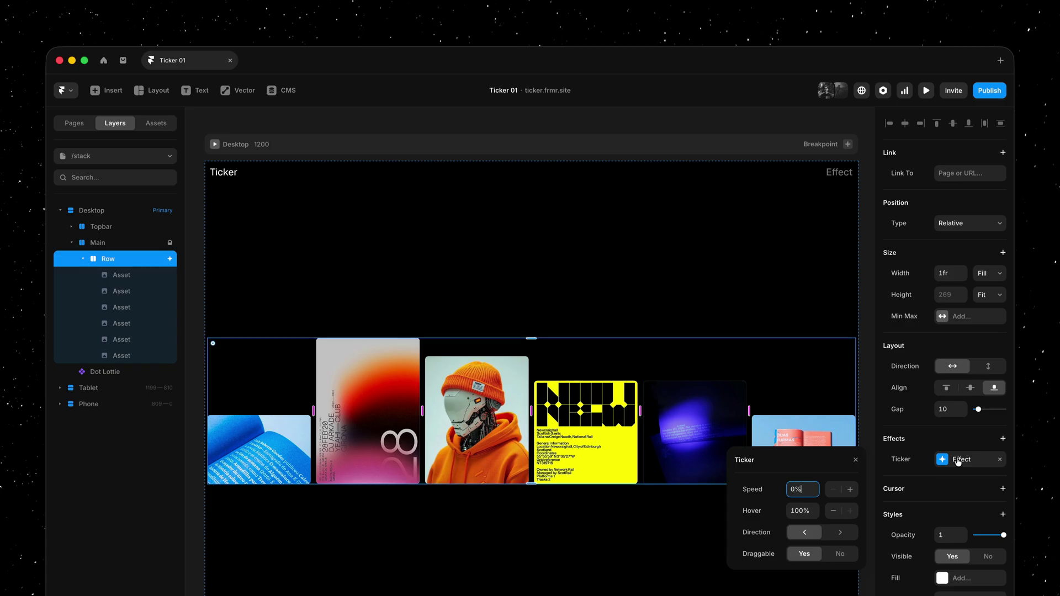
left_click(856, 460)
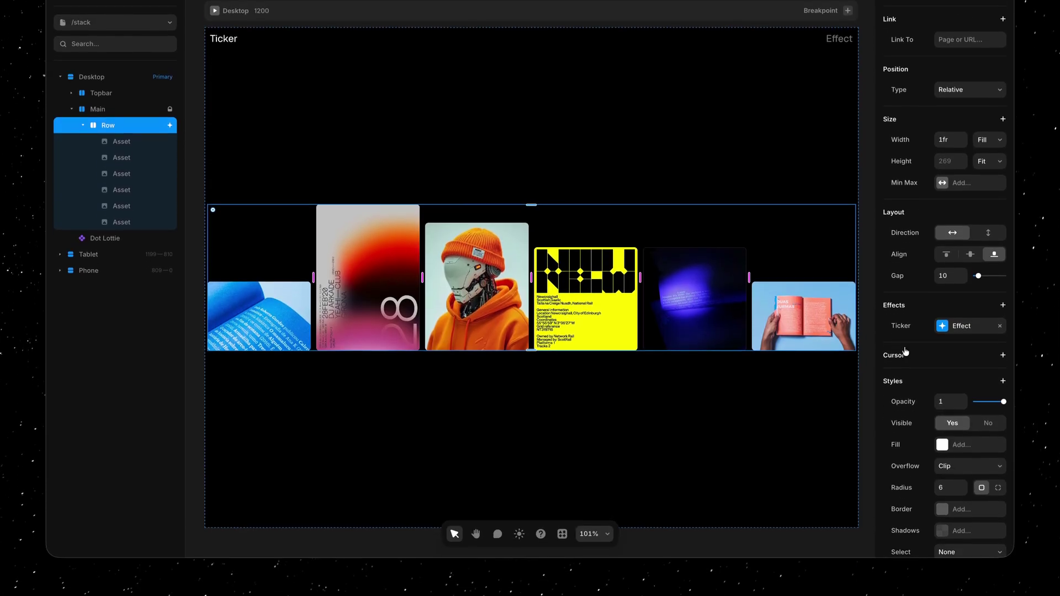
Step: Give the row an Ew Resize web cursor and preview the page
left_click(1002, 487)
left_click(943, 499)
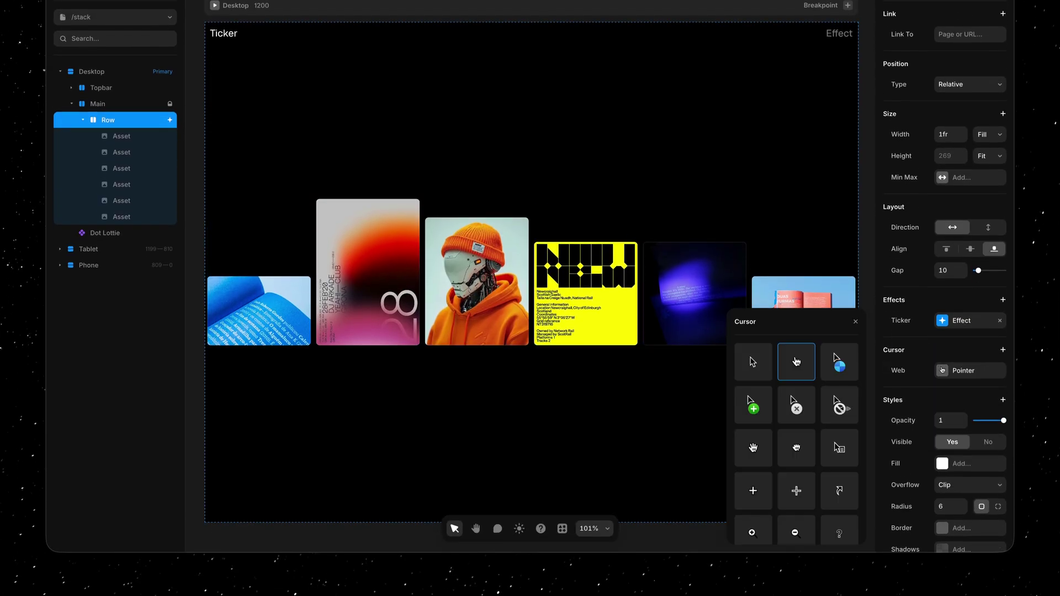
scroll(809, 431, "down", 5)
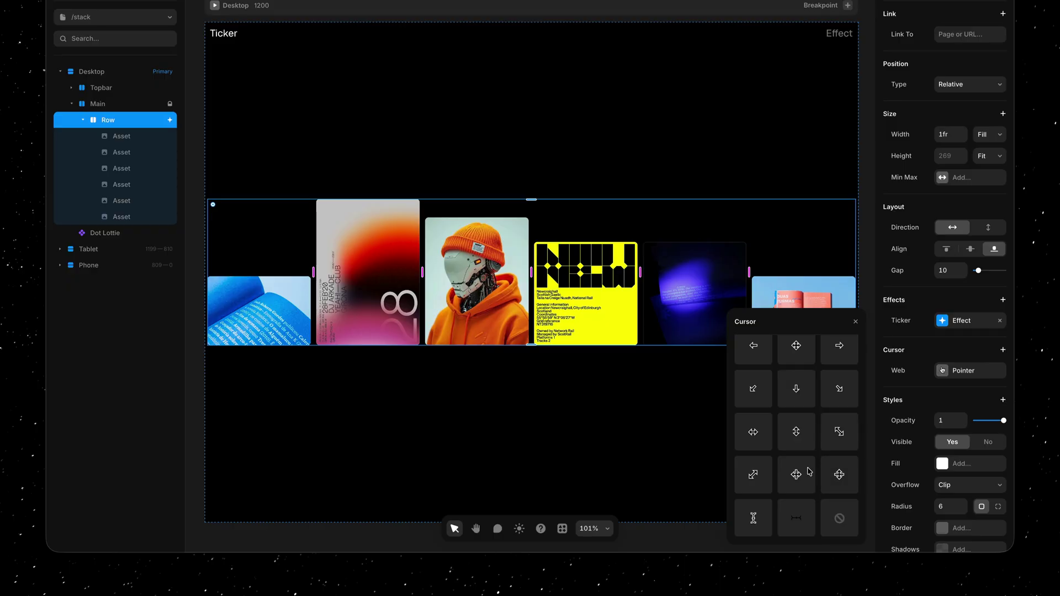
scroll(759, 463, "up", 1)
left_click(756, 451)
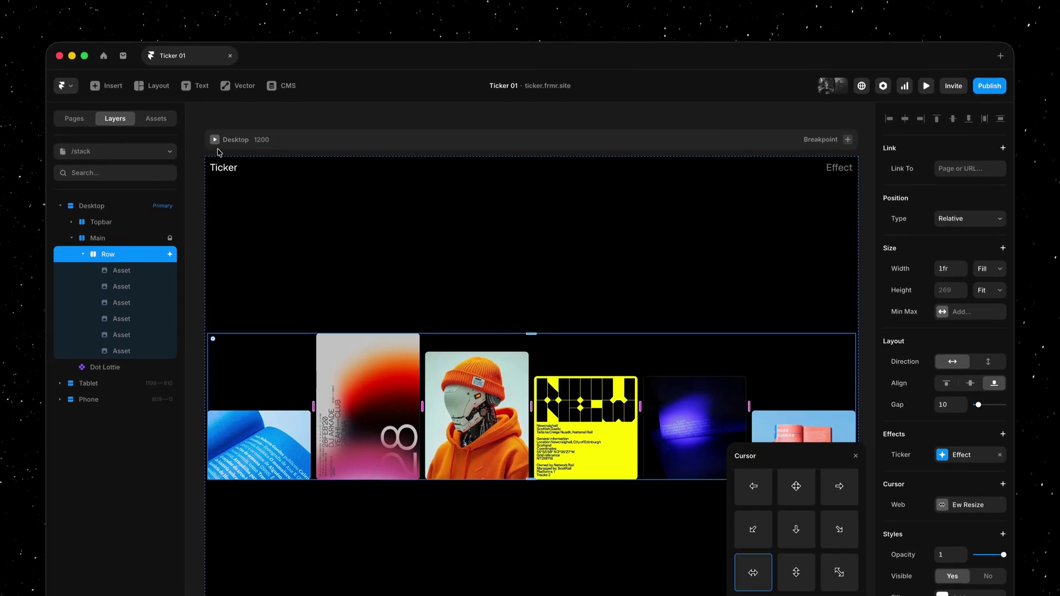
key("super+p")
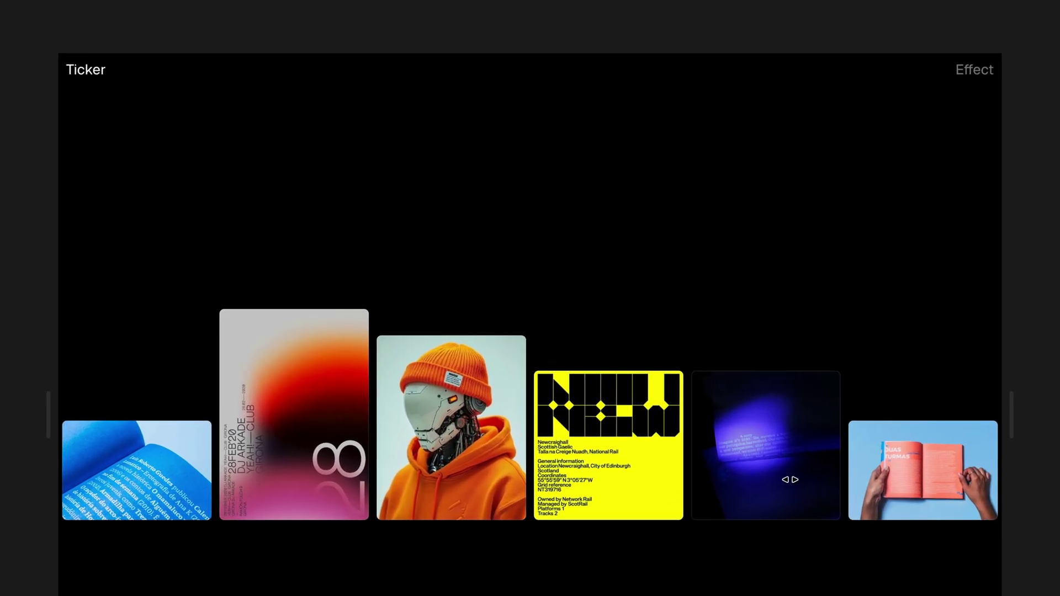
Step: Drag the image row left three times in the preview to scroll the cards
left_click_drag(804, 481, 272, 486)
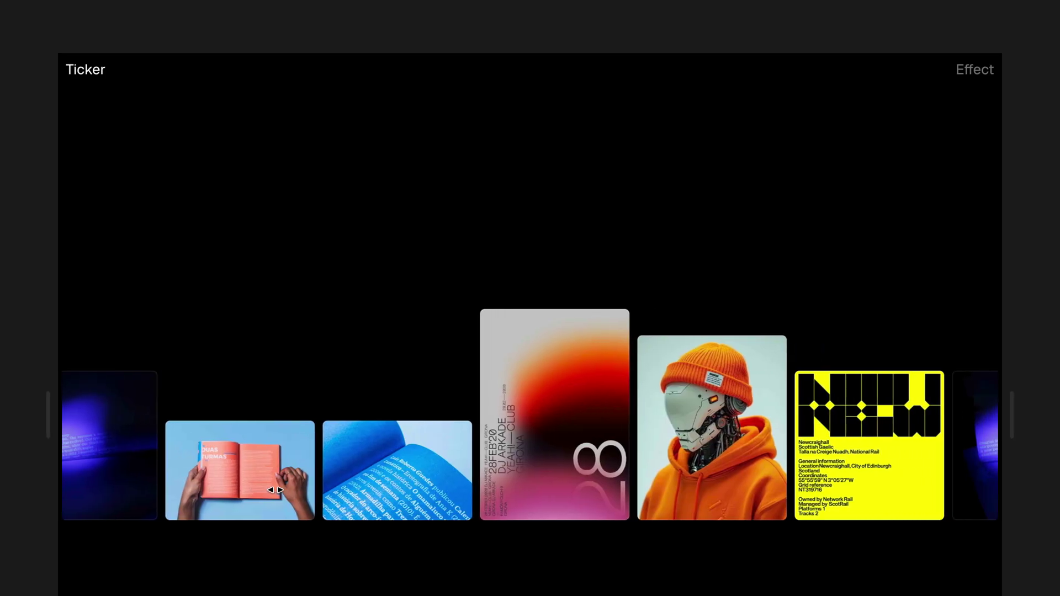
left_click_drag(606, 499, 307, 504)
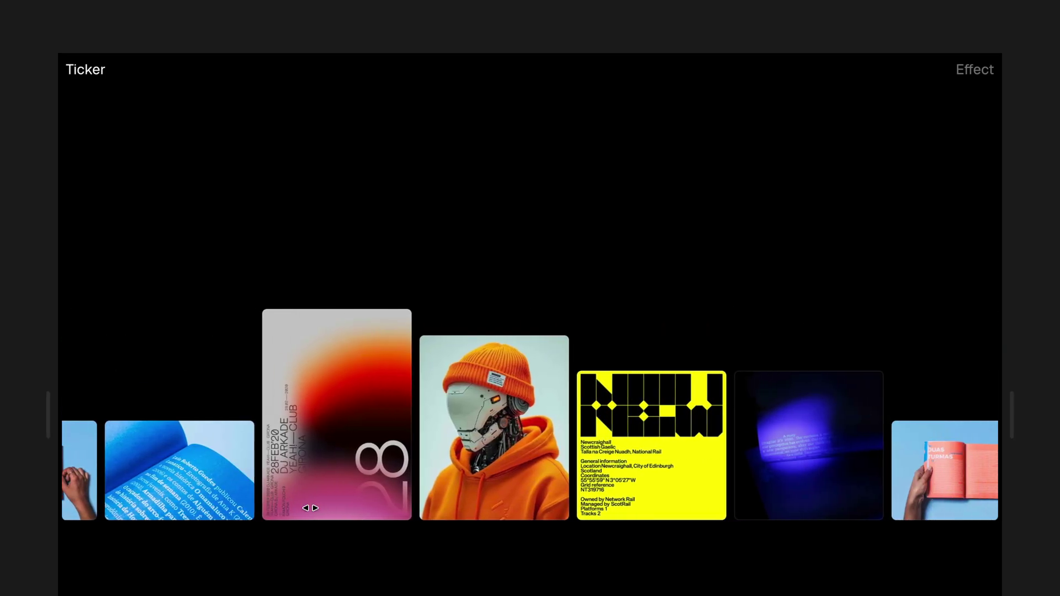
left_click_drag(711, 503, 333, 503)
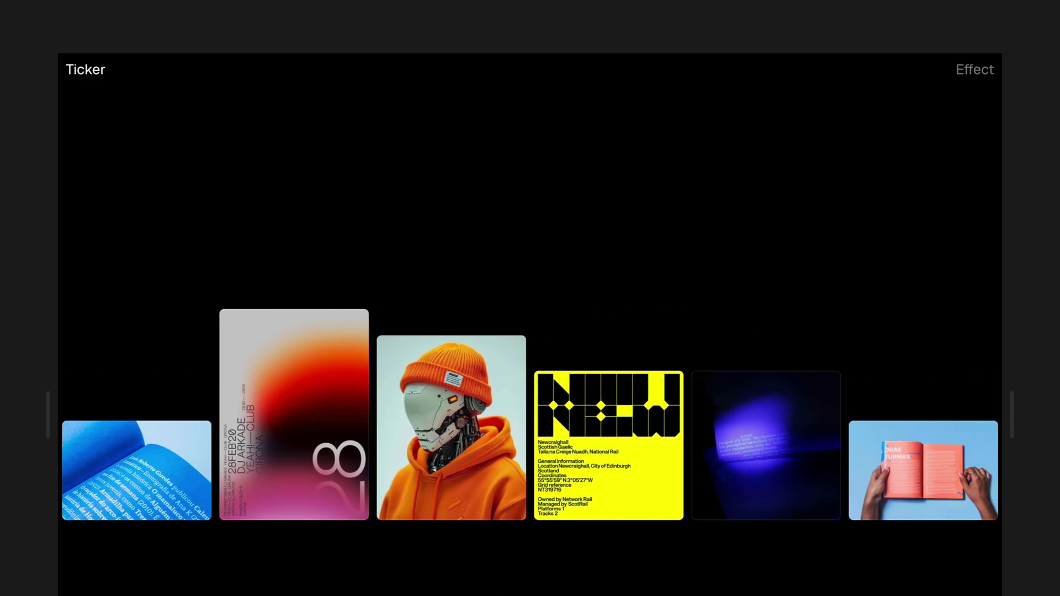